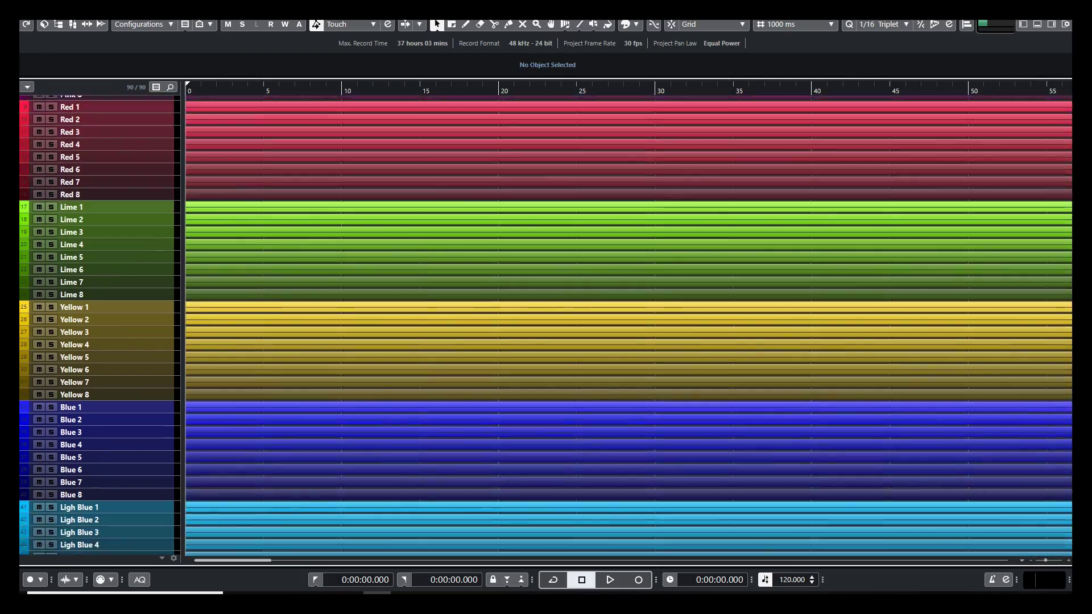
pyautogui.scroll(-10, 625, 324)
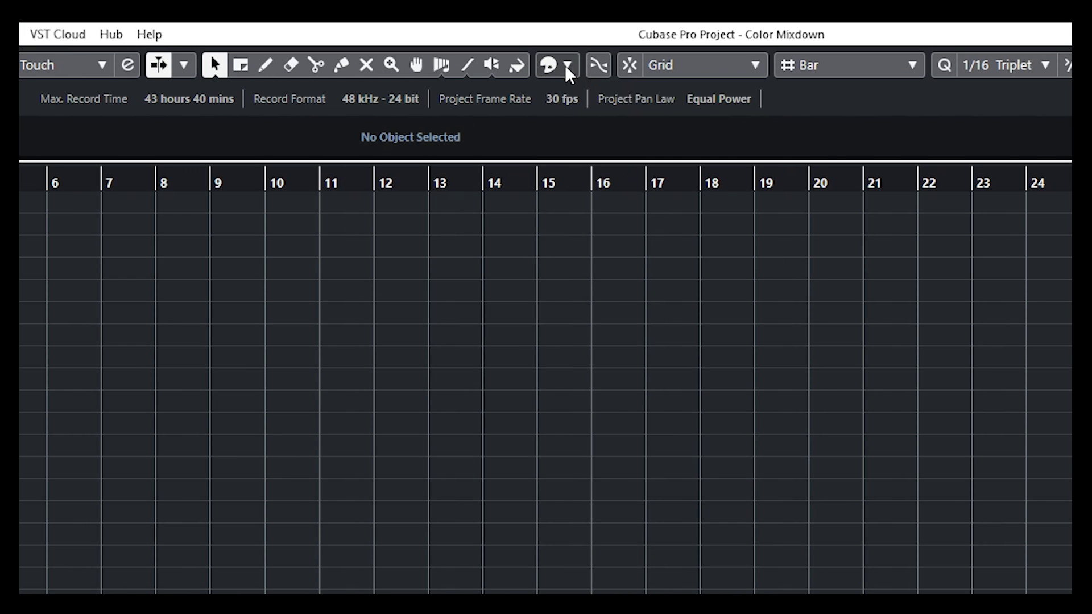
# Step: Open the Project Colors dialog via the Colorize menu's Set up Colors, showing Pink 1–8 through Lime
pyautogui.click(567, 67)
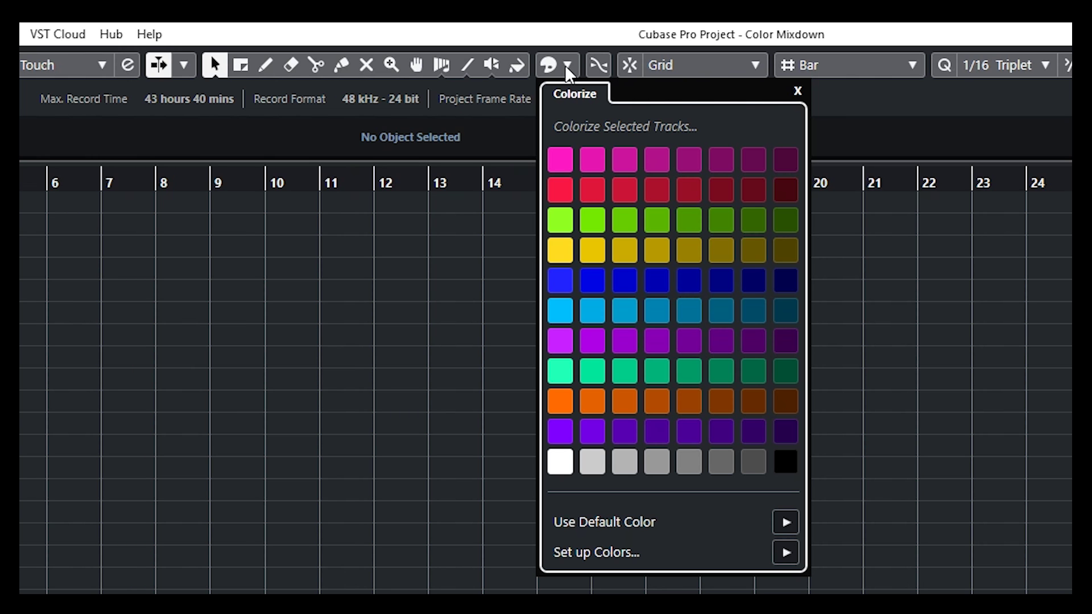
pyautogui.click(785, 553)
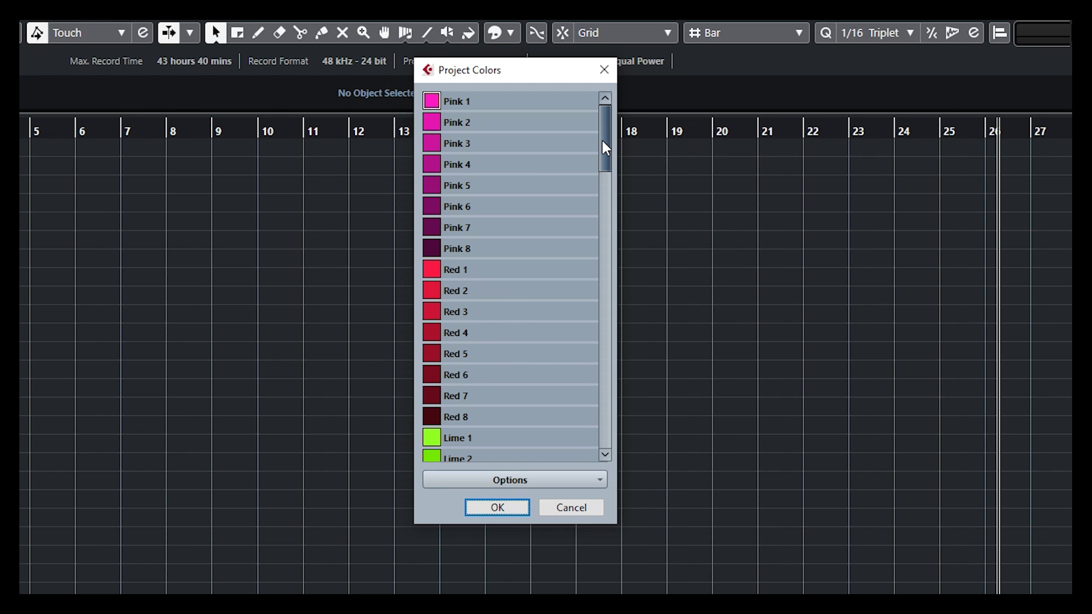
pyautogui.moveTo(606, 148)
pyautogui.mouseDown()
pyautogui.moveTo(606, 206)
pyautogui.moveTo(604, 131)
pyautogui.mouseUp()
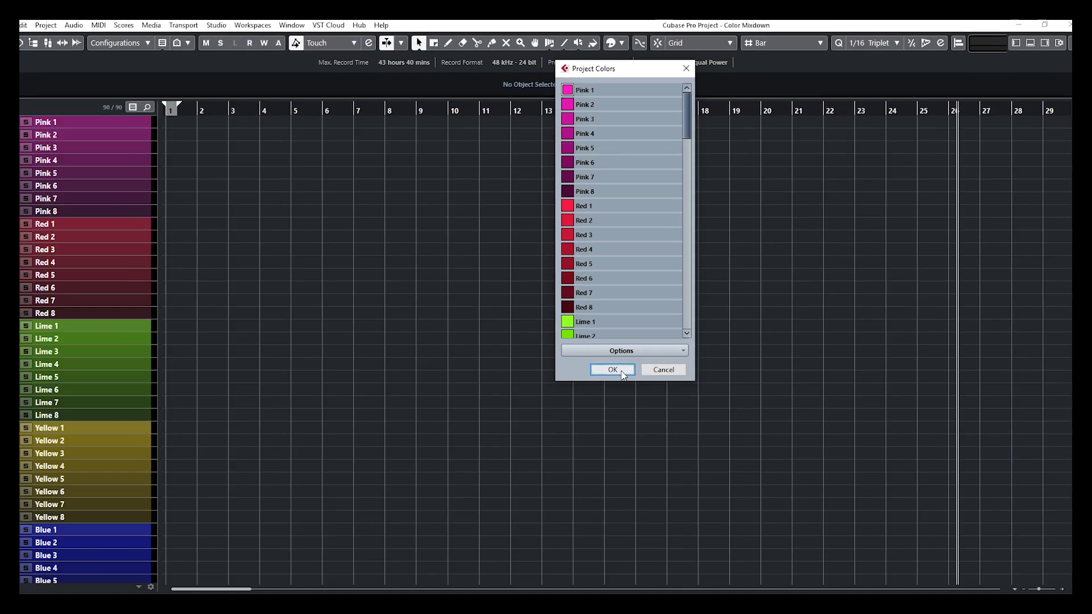
pyautogui.click(630, 348)
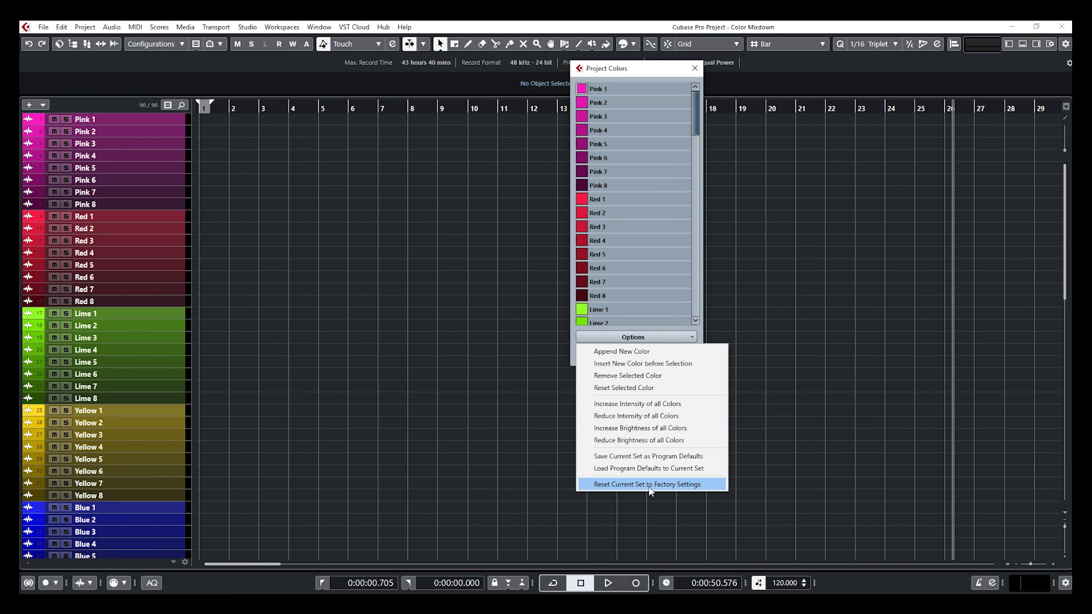
# Step: Reset the current colour set to factory settings, giving Color 1 through Color 16
pyautogui.click(650, 485)
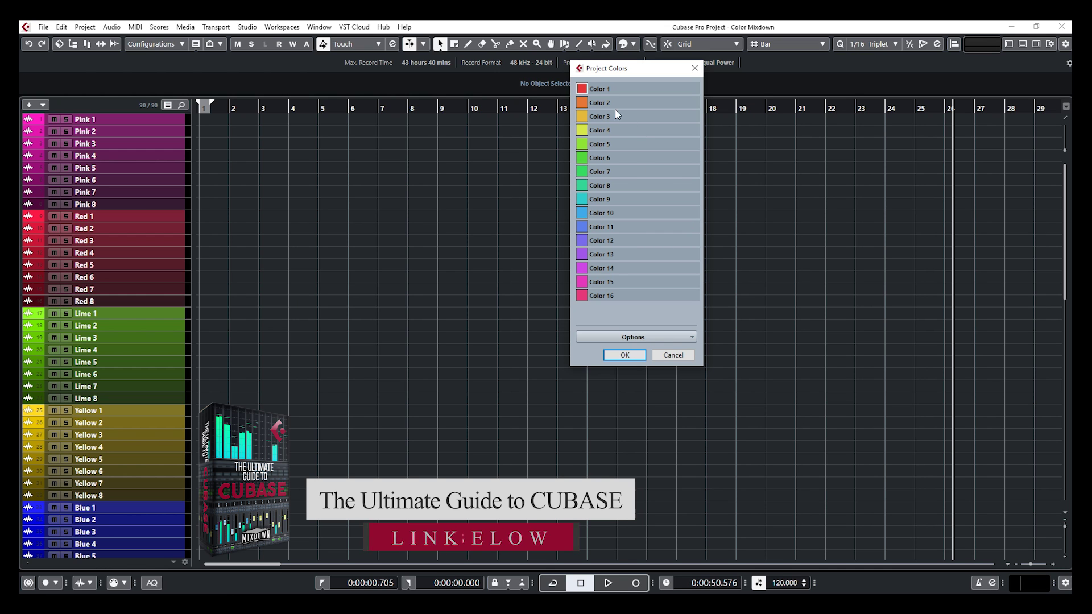
# Step: Set Color 1 to pure black (RGB 0, 0, 0) and rename it Black
pyautogui.click(582, 89)
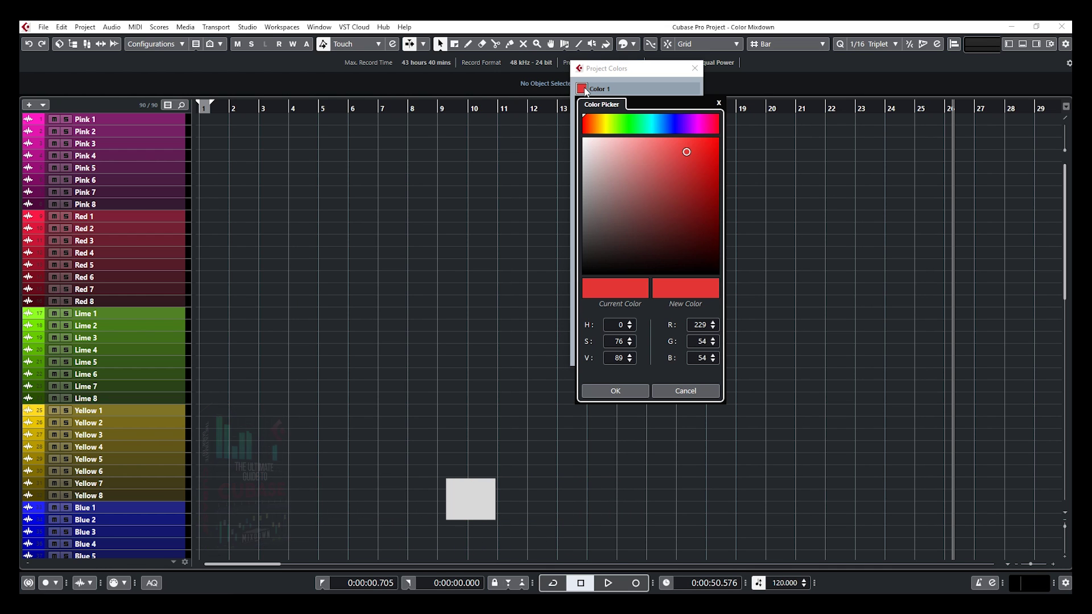
pyautogui.click(620, 391)
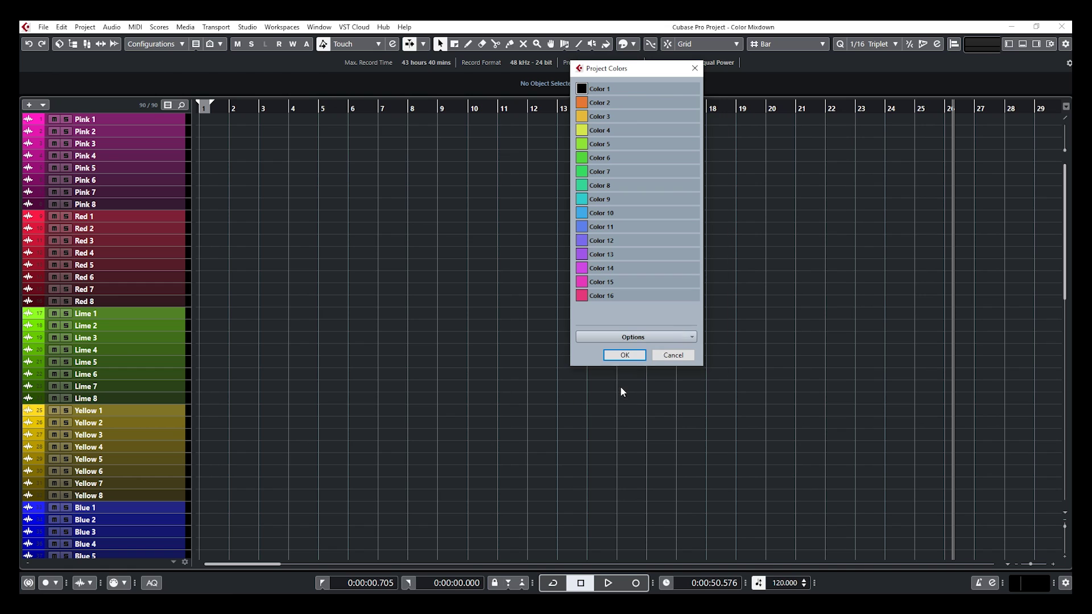
pyautogui.doubleClick(617, 88)
pyautogui.moveTo(617, 88); pyautogui.dragTo(588, 88)
pyautogui.write('Black')
pyautogui.doubleClick(631, 107)
pyautogui.click(581, 88)
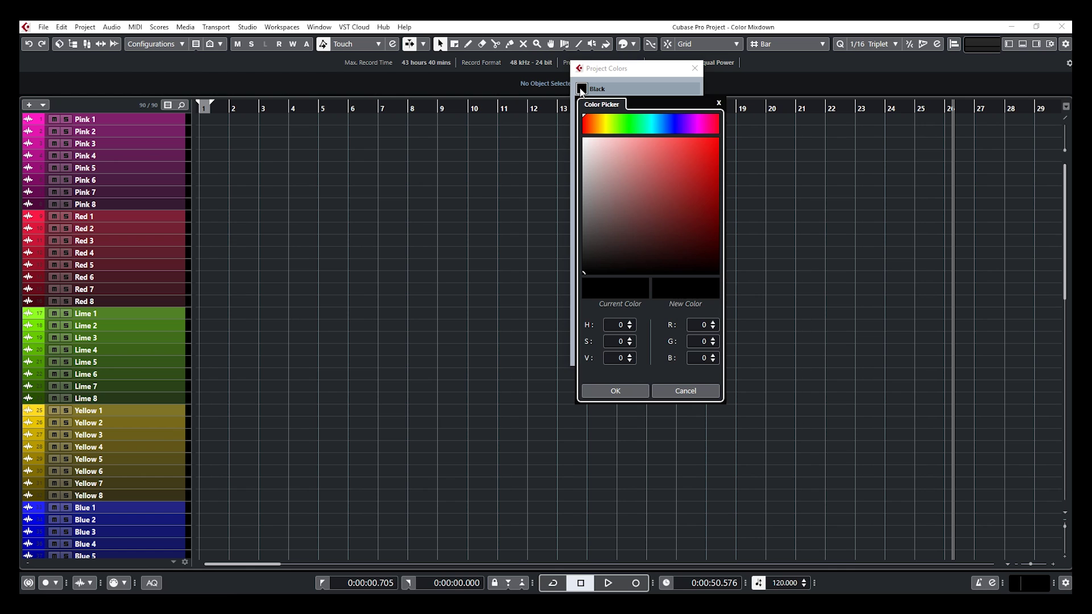
pyautogui.click(719, 103)
# Step: Insert a new colour above Black and set its swatch to a desaturated grey
pyautogui.click(636, 337)
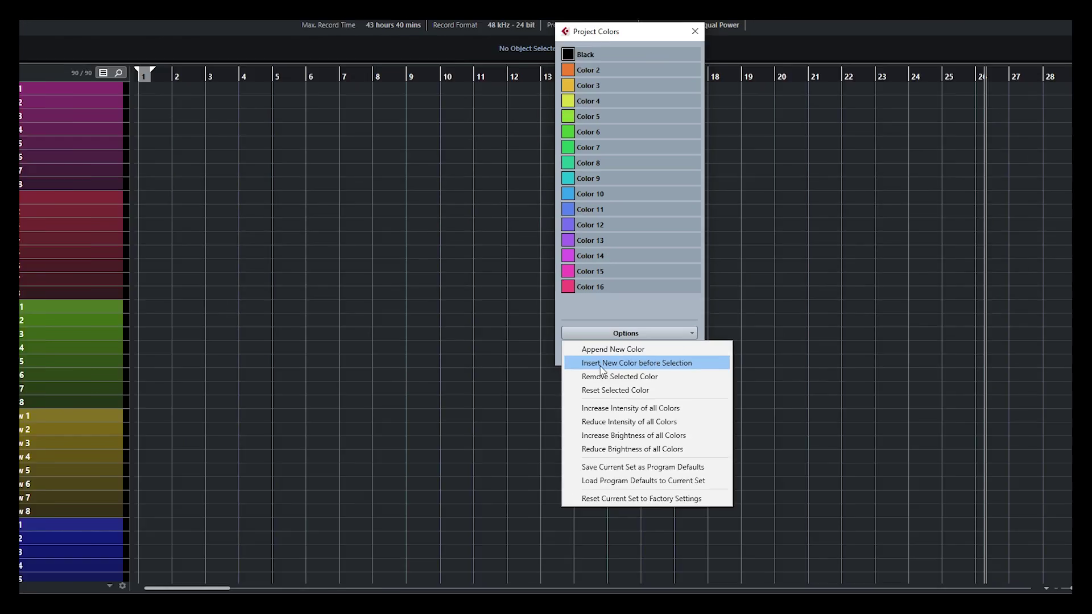
pyautogui.click(453, 362)
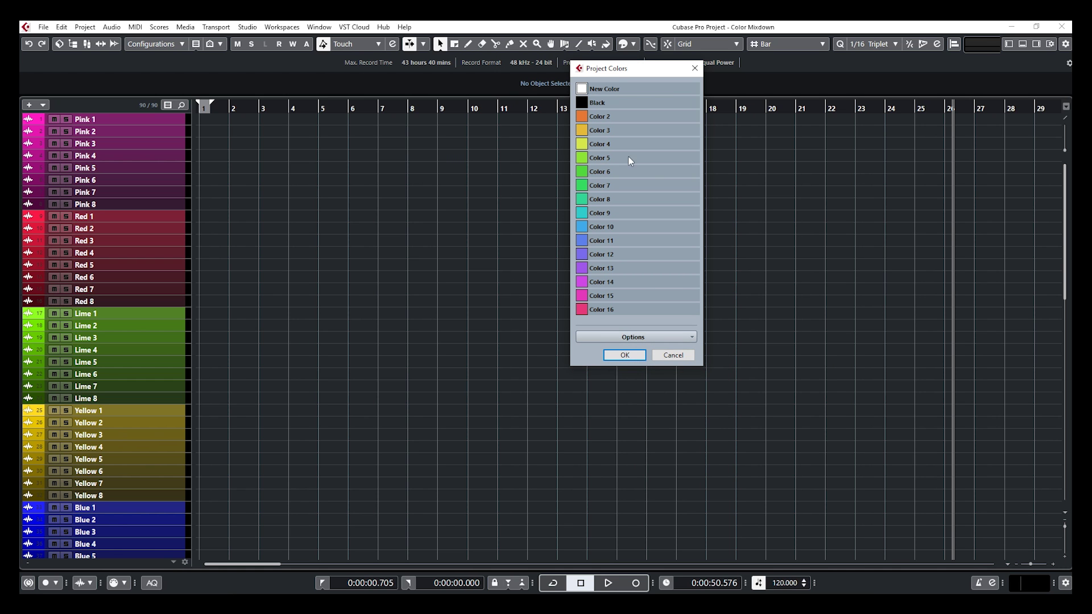
pyautogui.click(582, 89)
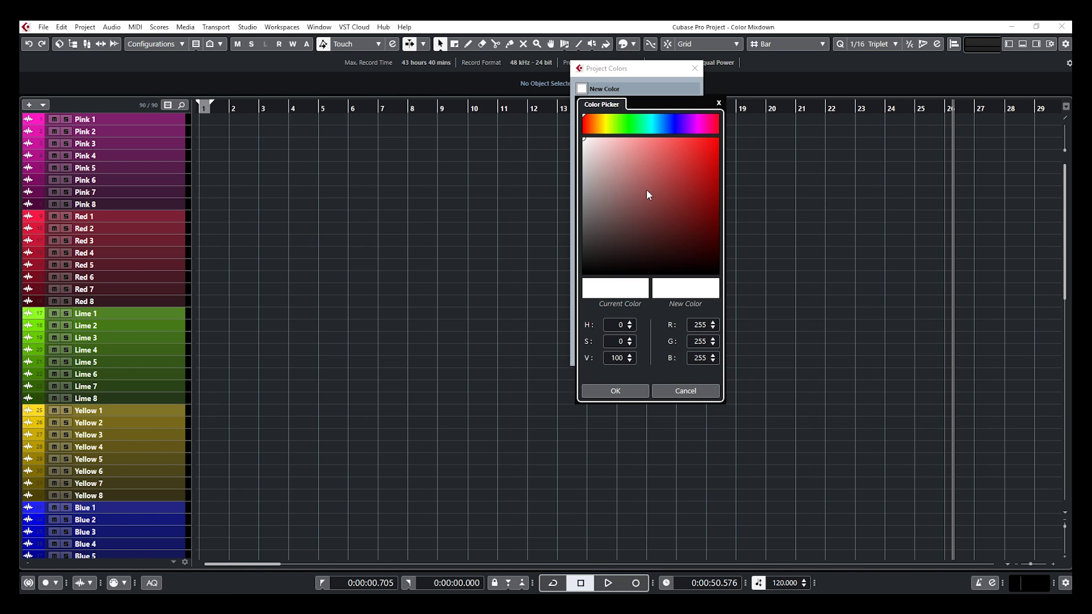
pyautogui.click(707, 138)
pyautogui.click(619, 125)
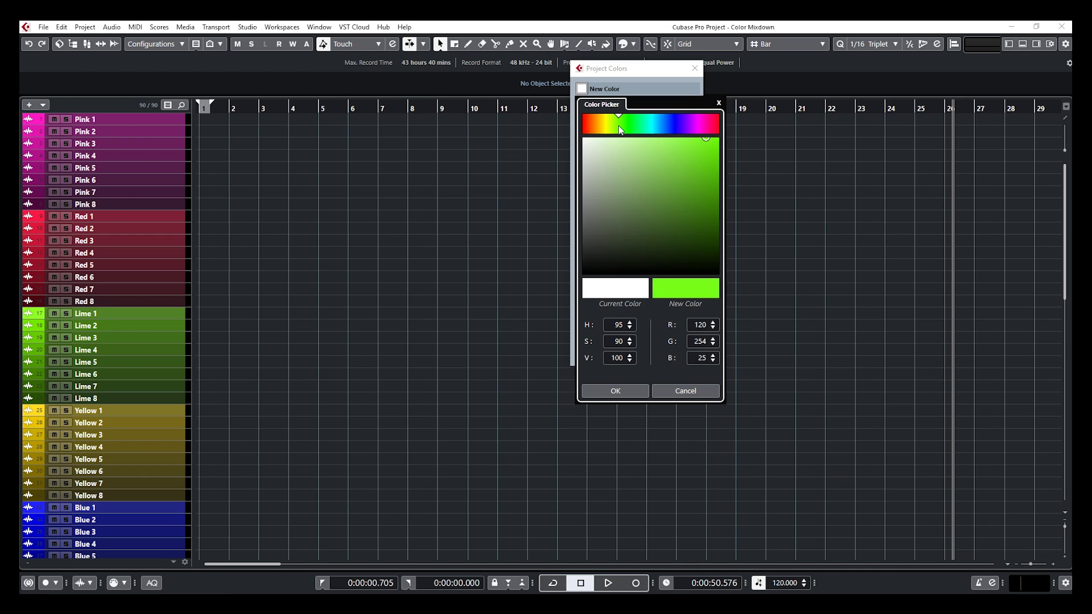
pyautogui.click(674, 124)
pyautogui.moveTo(697, 165); pyautogui.dragTo(574, 181)
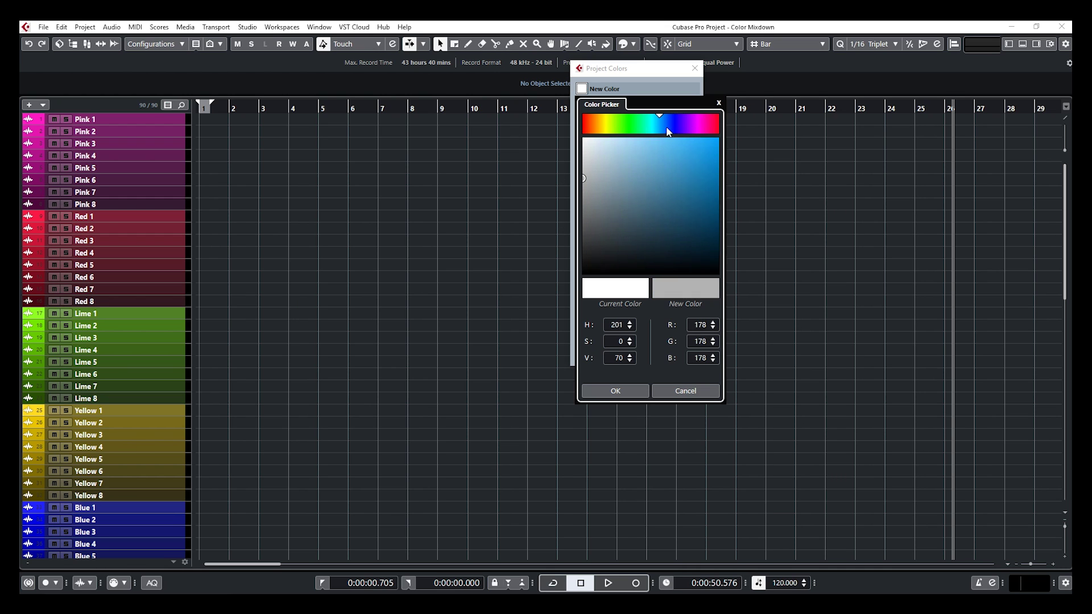
pyautogui.click(635, 391)
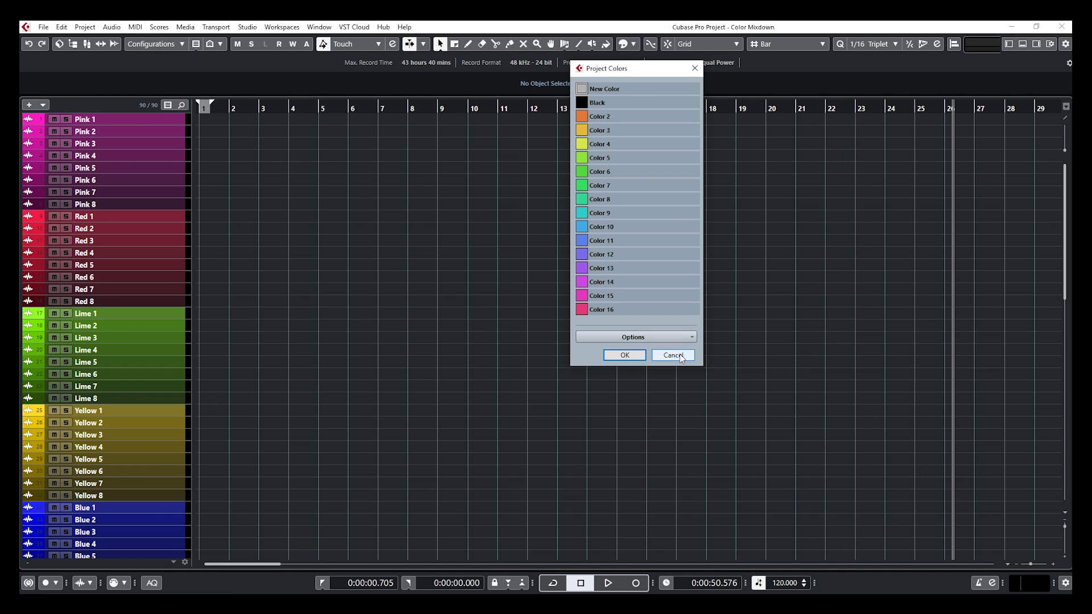
pyautogui.click(654, 340)
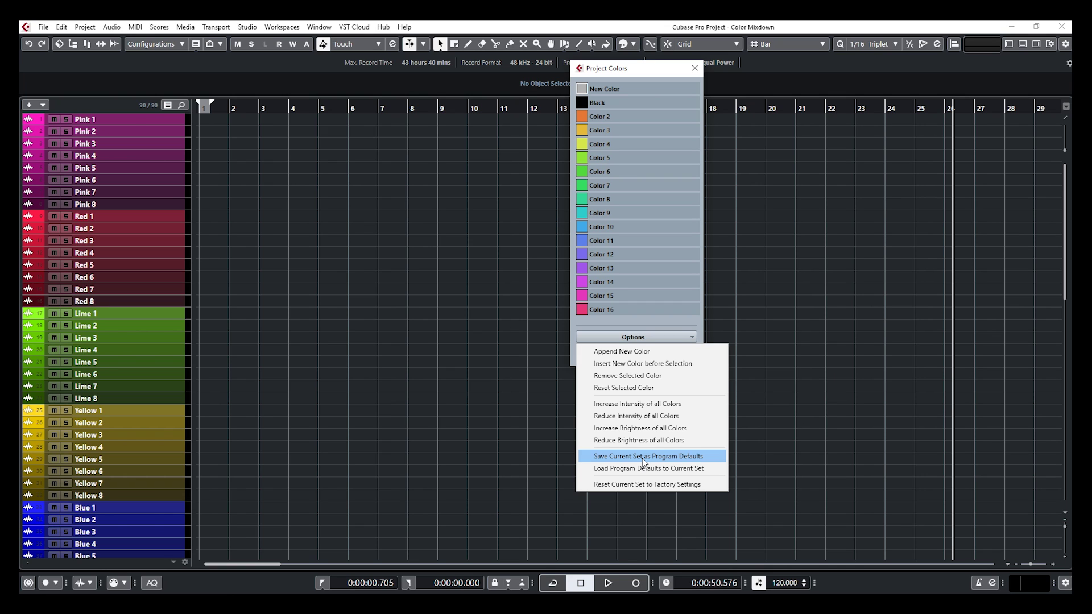
# Step: Save the current colour set as Program Defaults and close the Project Colors dialog
pyautogui.click(643, 70)
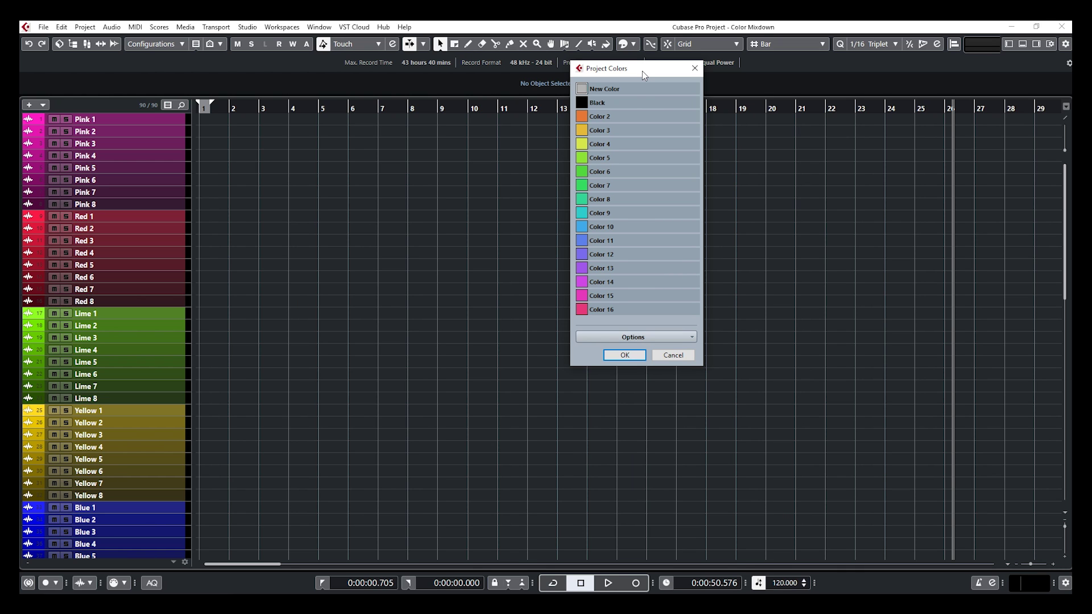
pyautogui.click(677, 354)
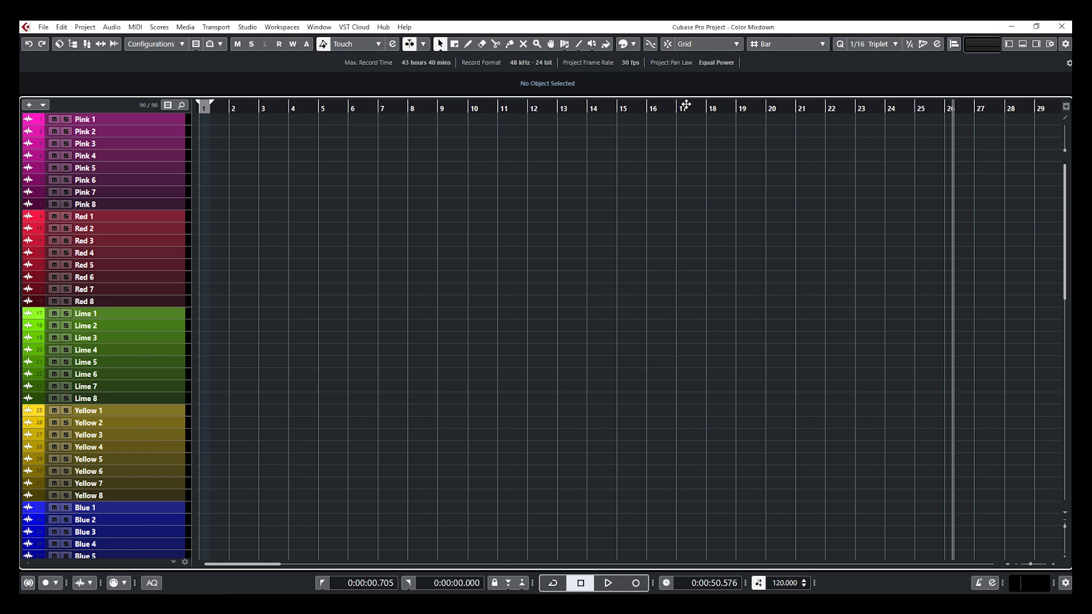
pyautogui.click(626, 45)
pyautogui.click(753, 311)
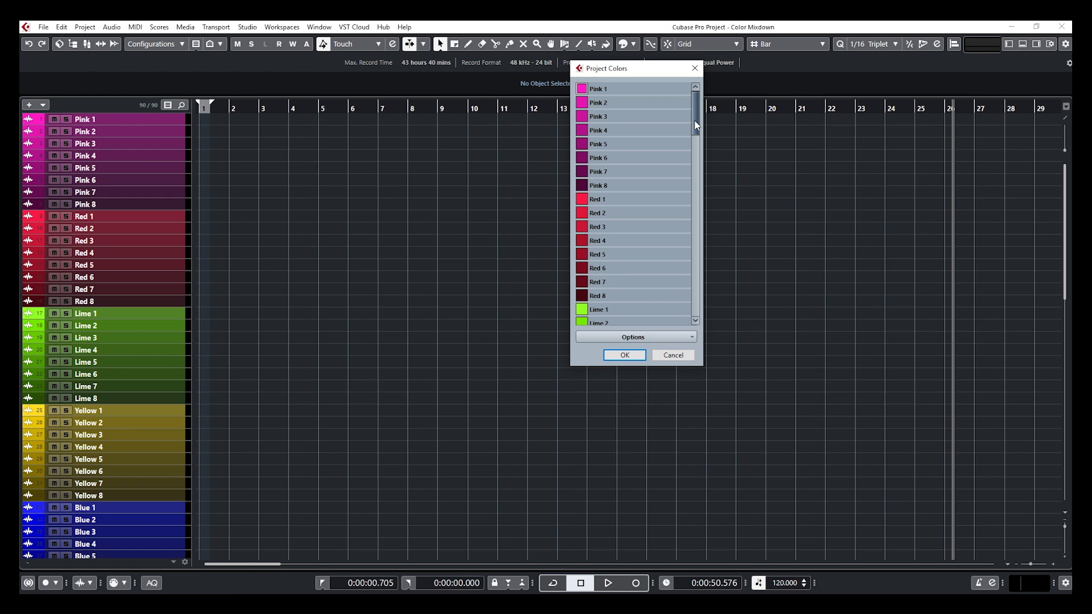
pyautogui.click(671, 356)
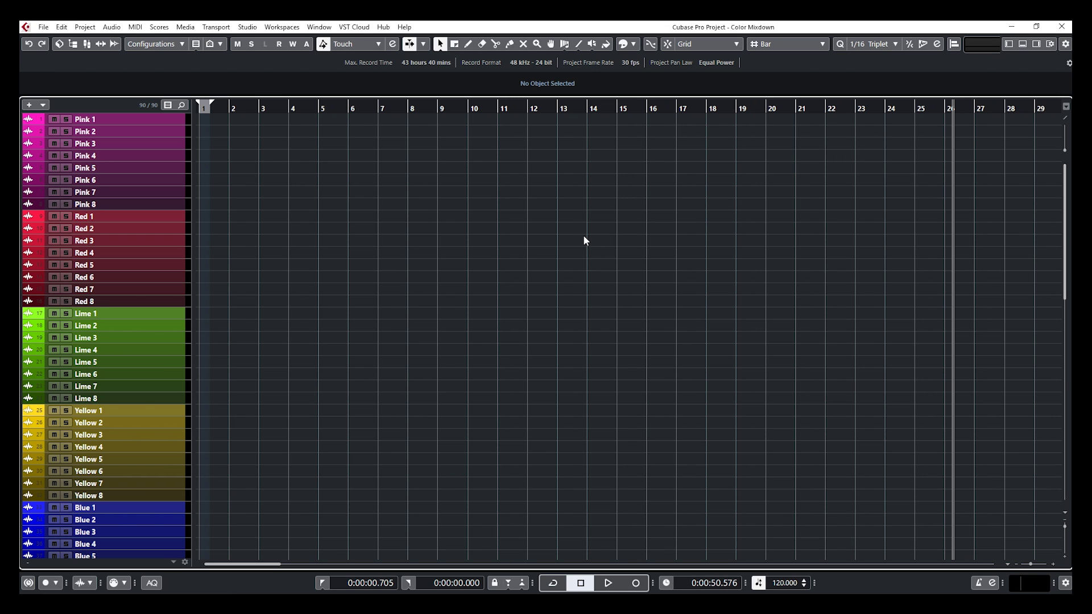
pyautogui.click(634, 46)
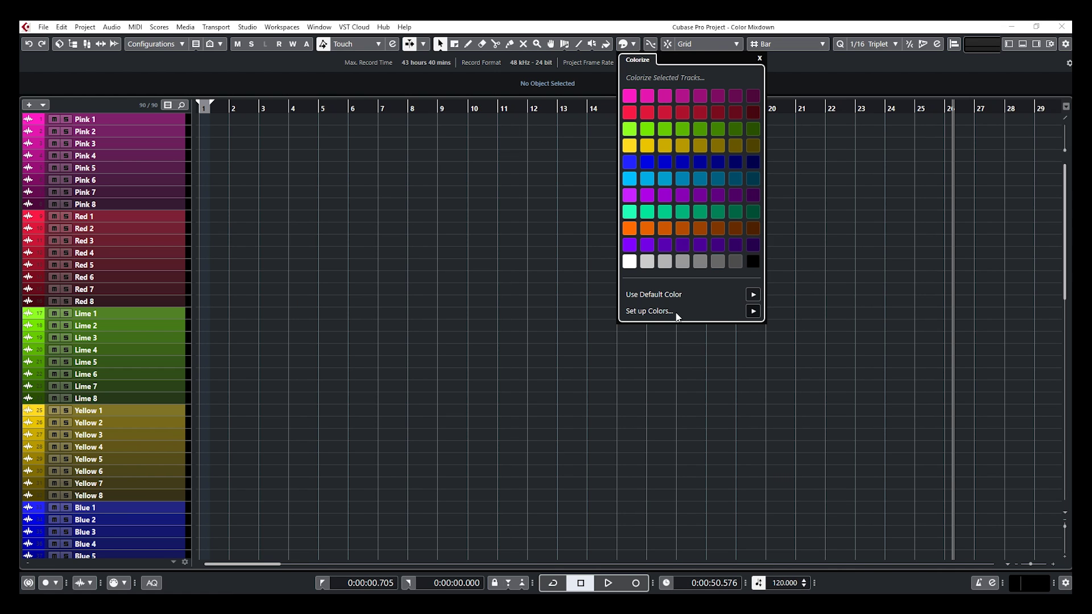
# Step: Reopen Project Colors and reset the palette to factory Color 1–16, recolouring the tracks
pyautogui.click(753, 311)
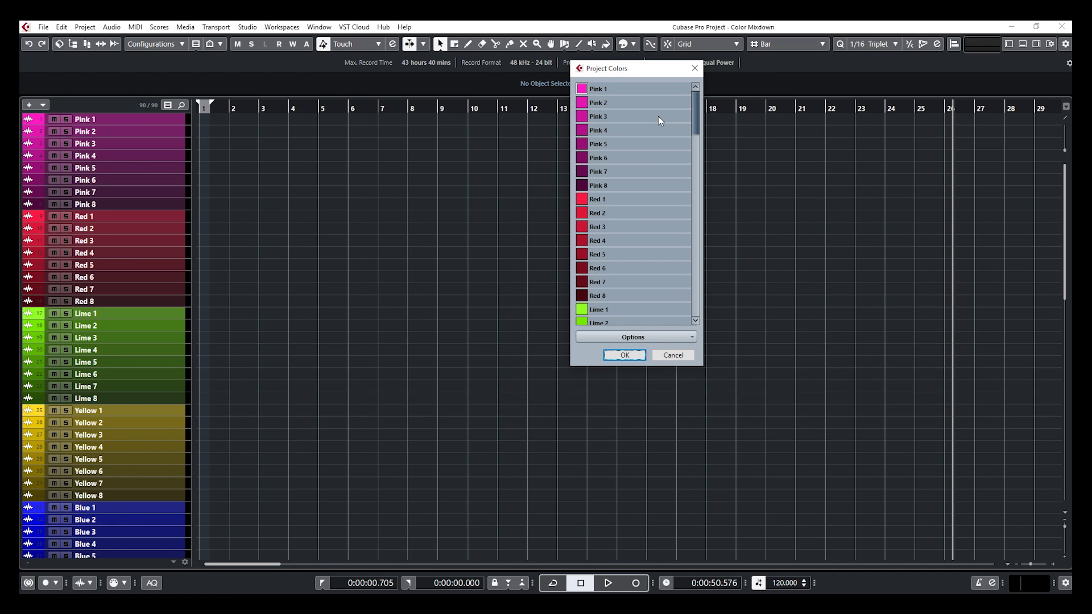
pyautogui.click(641, 337)
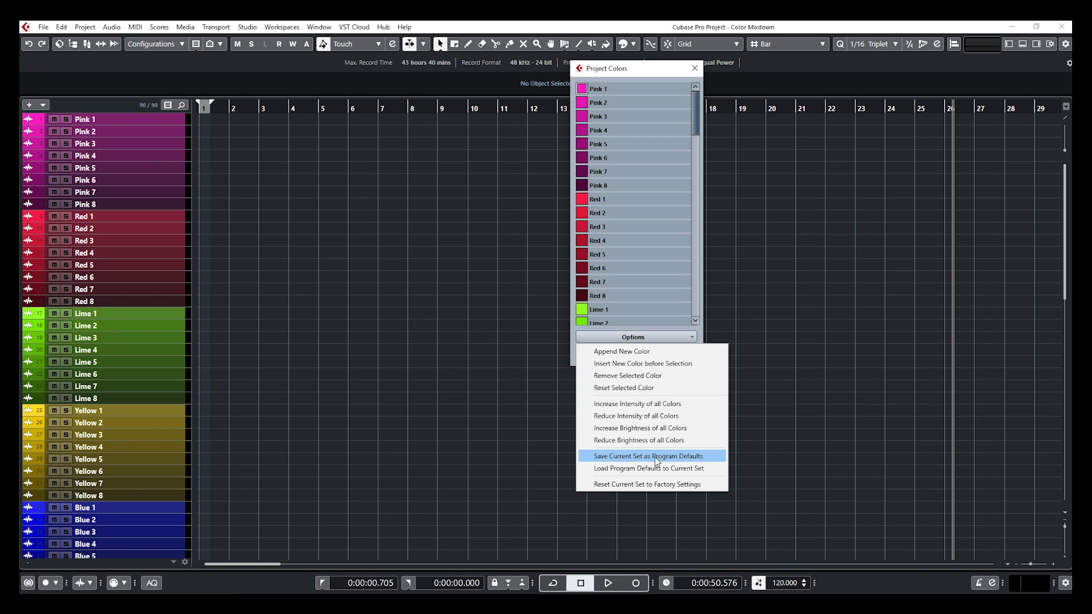
pyautogui.click(651, 69)
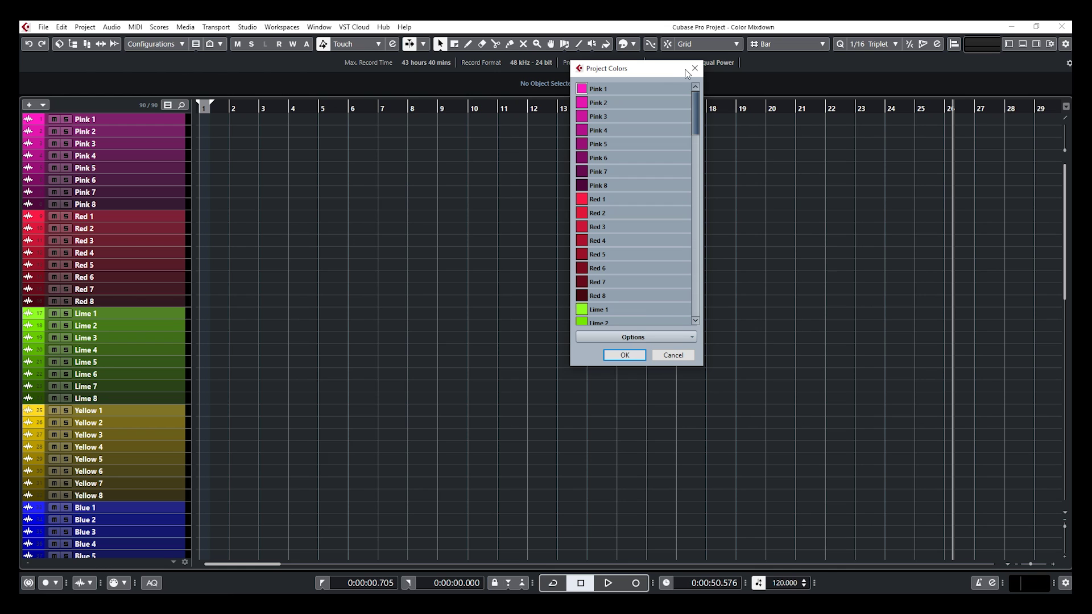
pyautogui.click(638, 337)
pyautogui.click(608, 485)
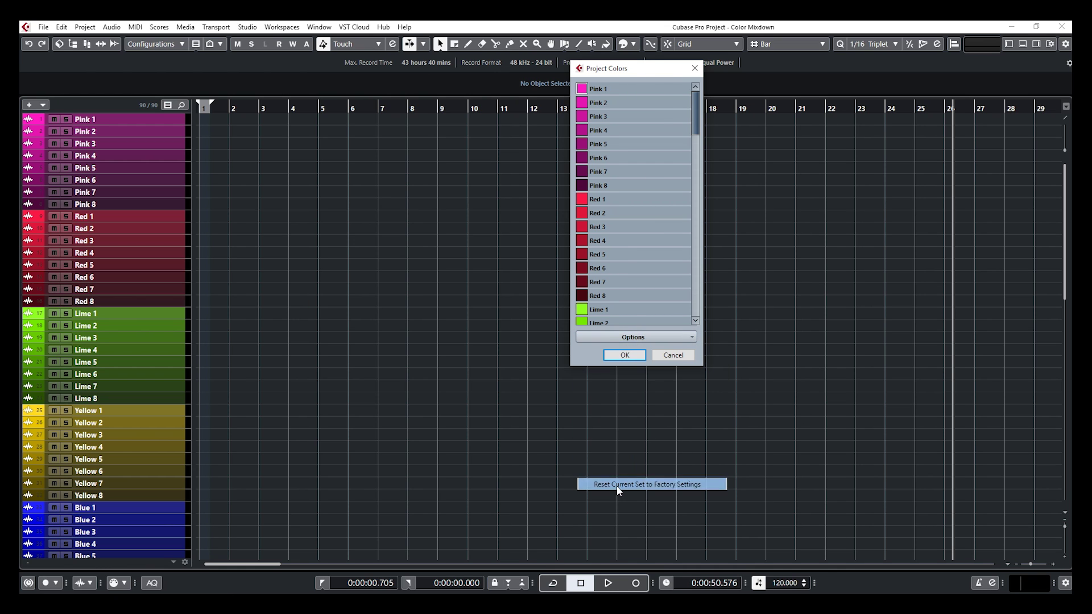
pyautogui.click(624, 355)
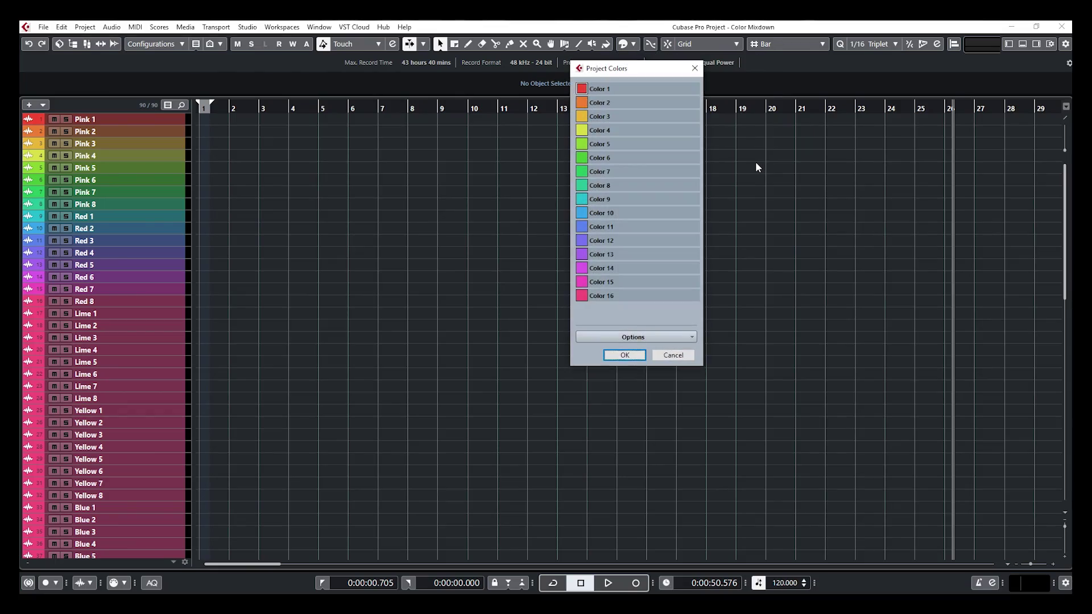
# Step: Load Program Defaults into the current set and confirm, restoring pink, red, lime, yellow and blue tracks
pyautogui.click(648, 339)
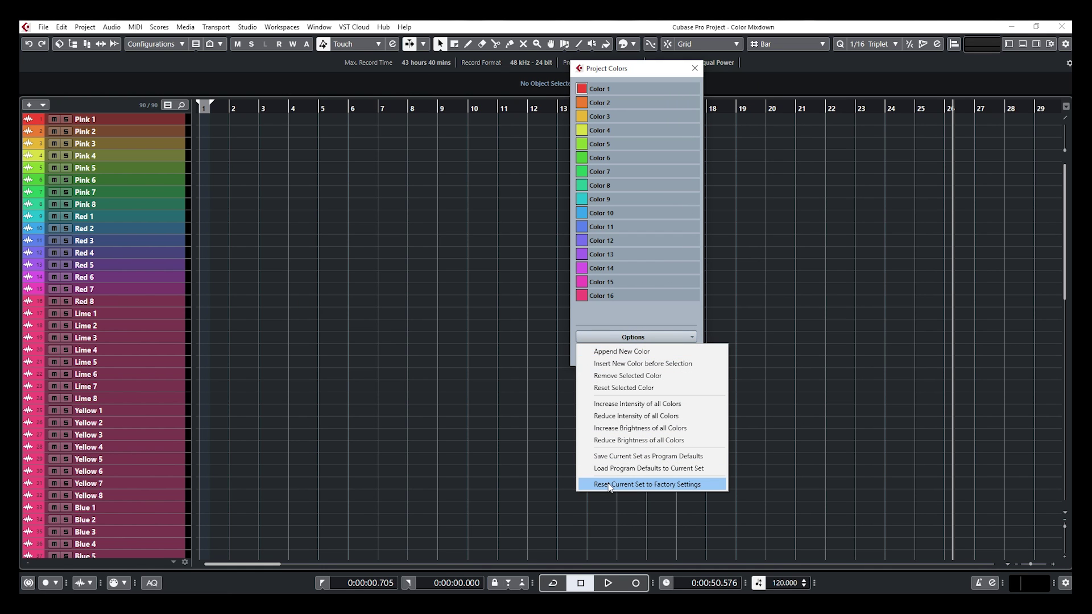
pyautogui.click(654, 468)
pyautogui.click(633, 356)
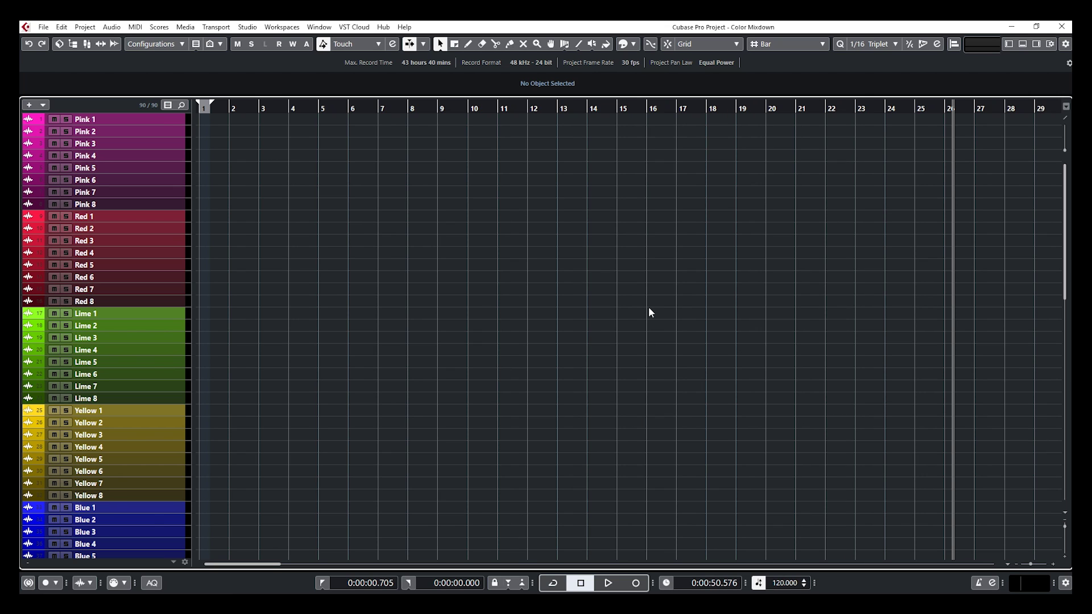
pyautogui.click(61, 28)
# Step: In Preferences > Event Display > Tracks, turn Colorize Track Controls down to minimum and apply
pyautogui.click(145, 422)
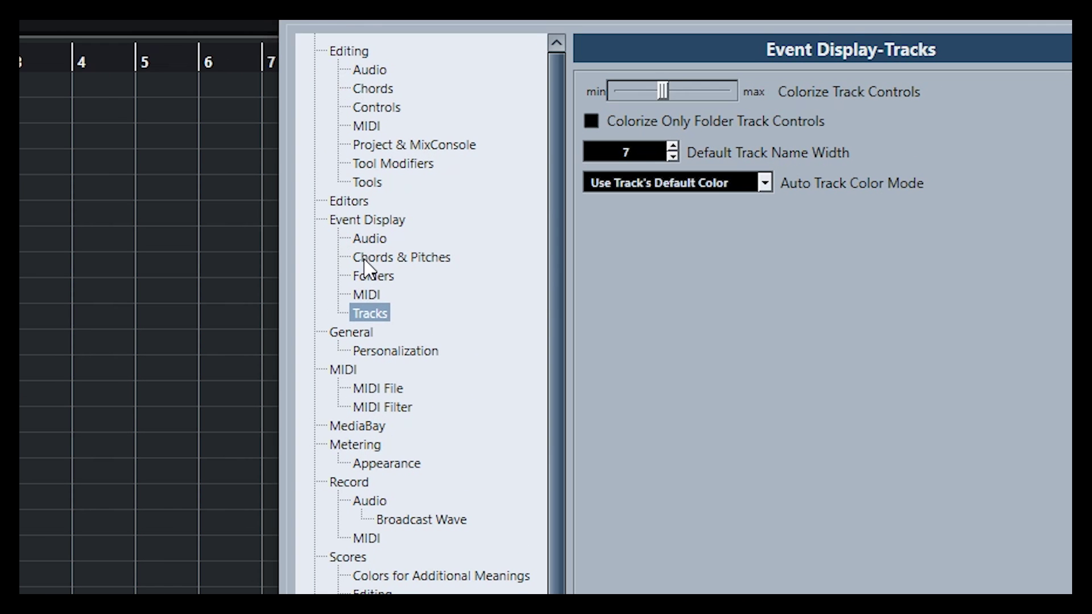
pyautogui.click(352, 222)
pyautogui.click(367, 312)
pyautogui.moveTo(662, 90); pyautogui.dragTo(614, 90)
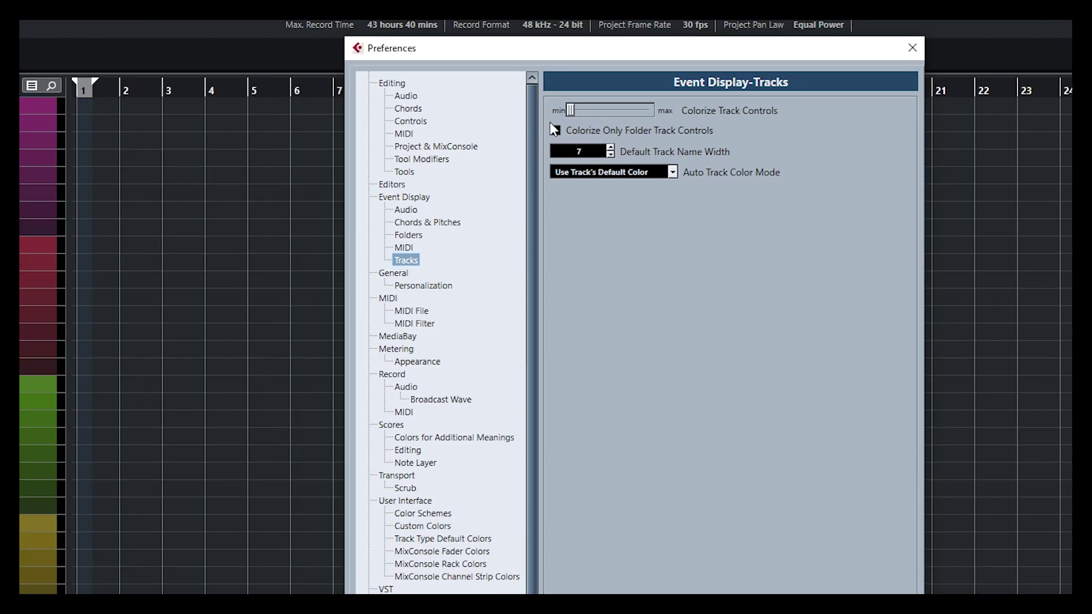
pyautogui.click(666, 539)
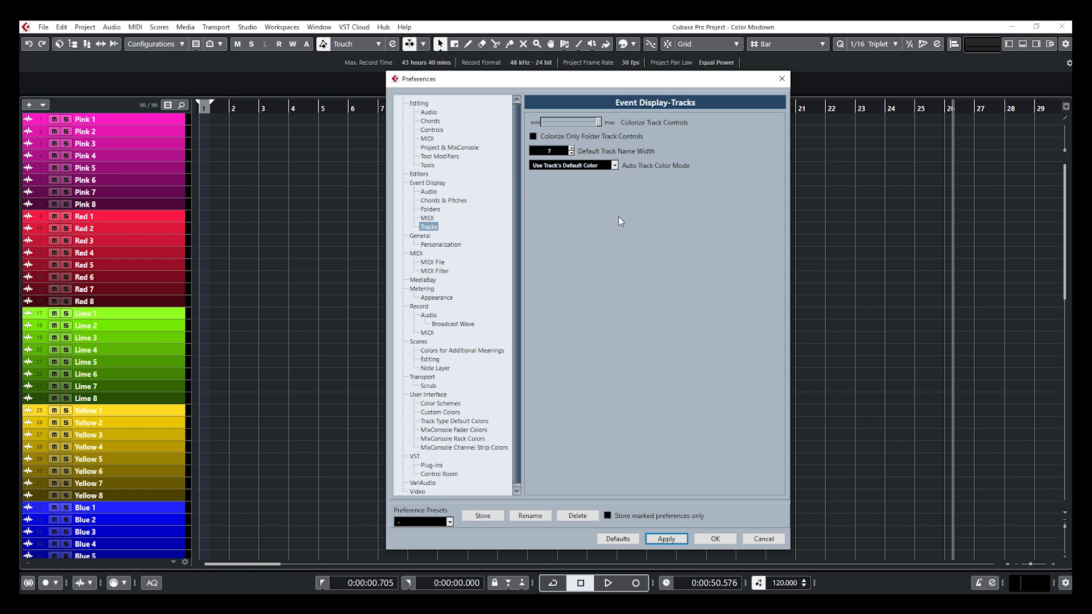
# Step: Set Colorize Track Controls to about a third, enable Colorize Only Folder Track Controls, and close Preferences
pyautogui.moveTo(589, 123); pyautogui.dragTo(565, 123)
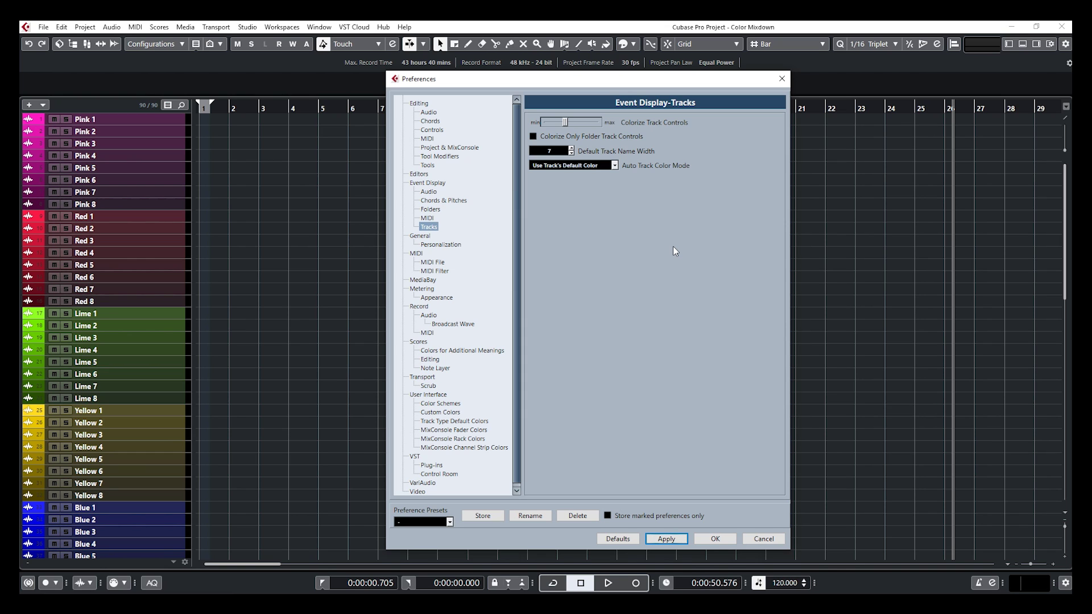
pyautogui.click(666, 538)
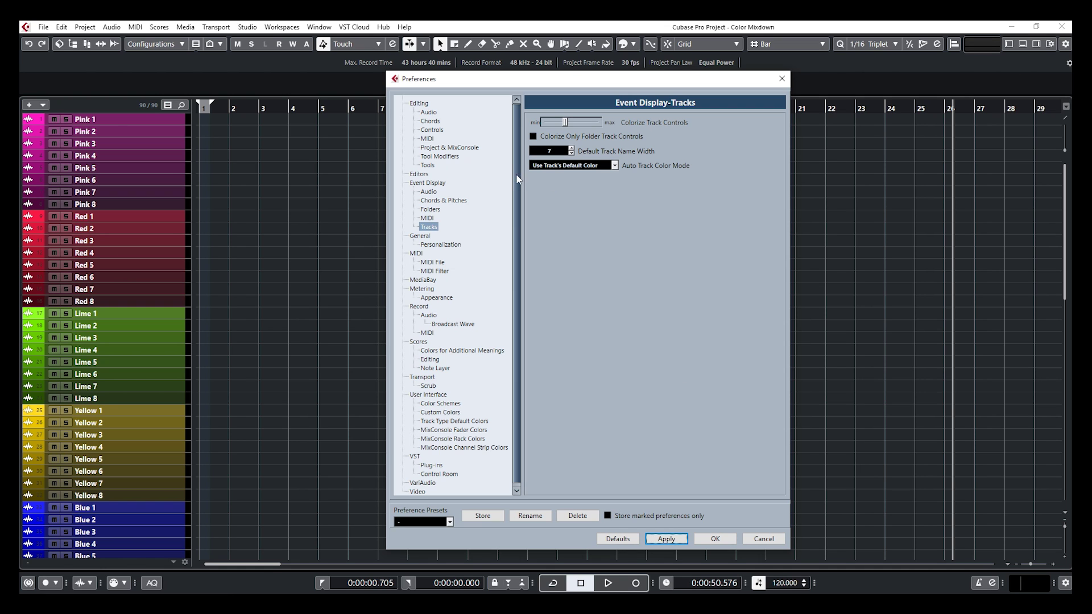
pyautogui.click(533, 136)
pyautogui.click(667, 539)
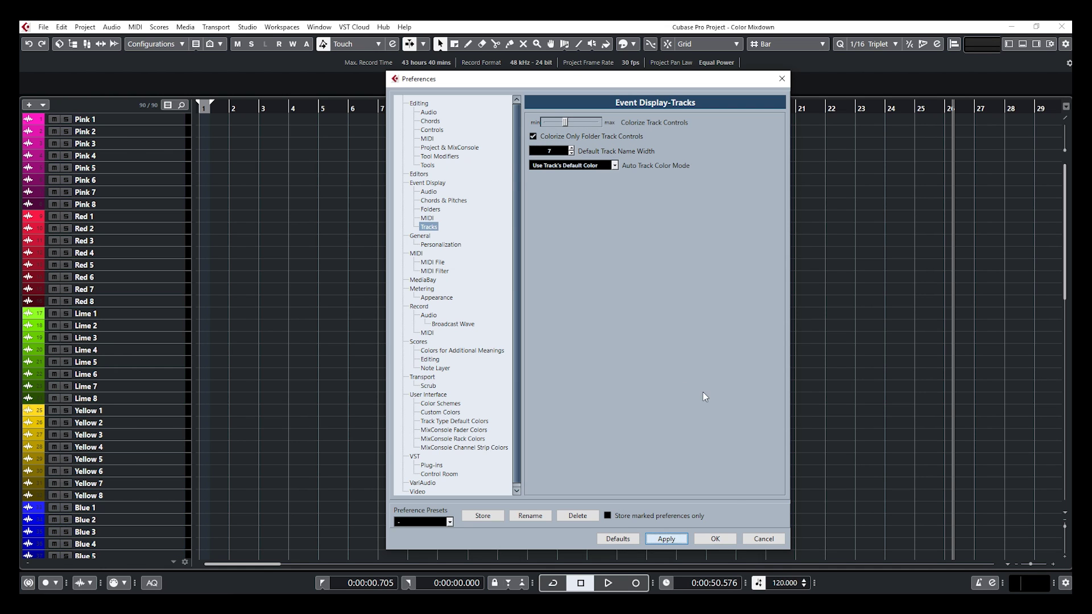
pyautogui.click(715, 538)
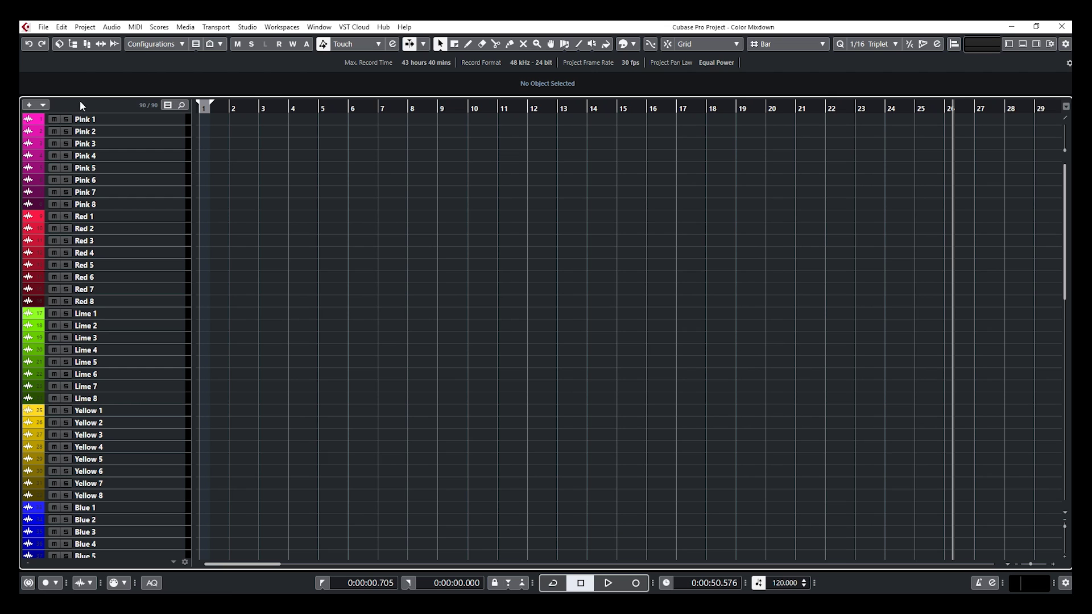
# Step: Add three folder tracks and move them between Cyan 8 and Orange 1
pyautogui.click(27, 105)
pyautogui.click(621, 260)
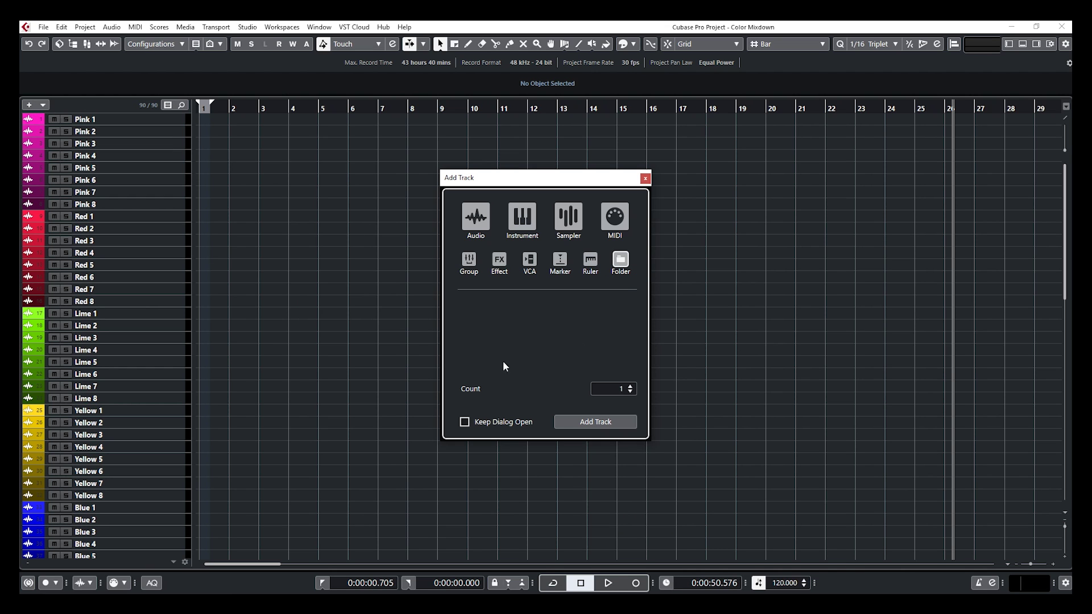
pyautogui.click(612, 422)
pyautogui.scroll(-15, 159, 216)
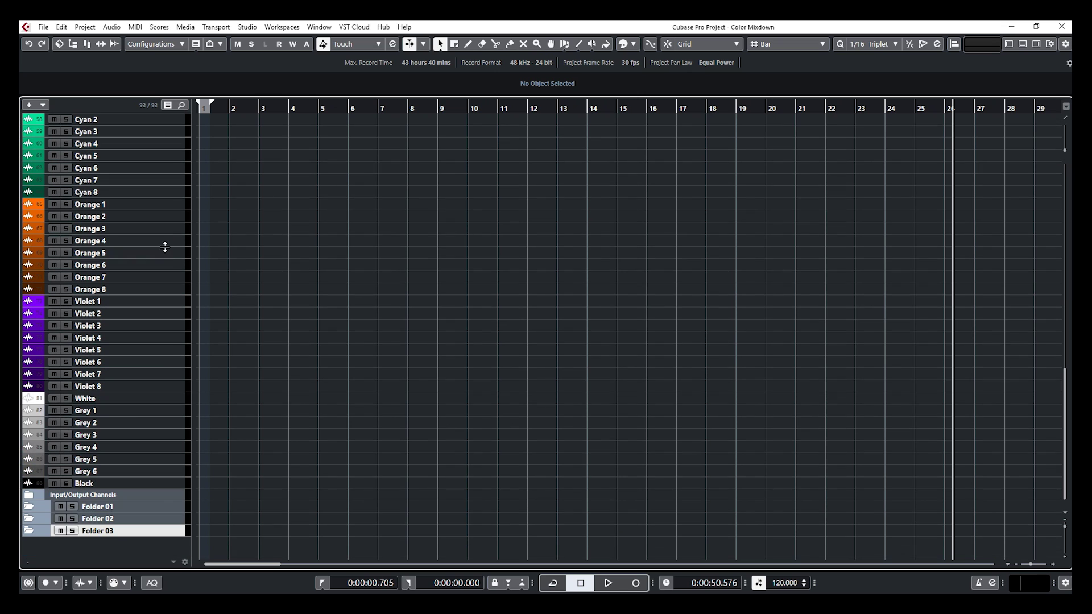
pyautogui.click(155, 510)
pyautogui.keyDown('shift'); pyautogui.click(156, 529); pyautogui.keyUp('shift')
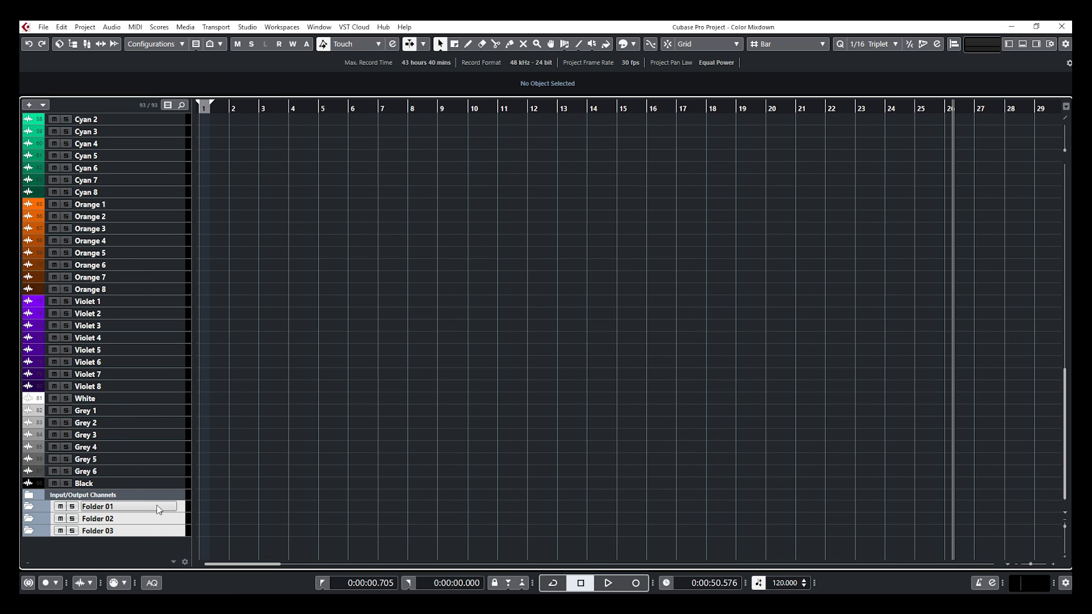
pyautogui.moveTo(156, 528); pyautogui.dragTo(160, 213)
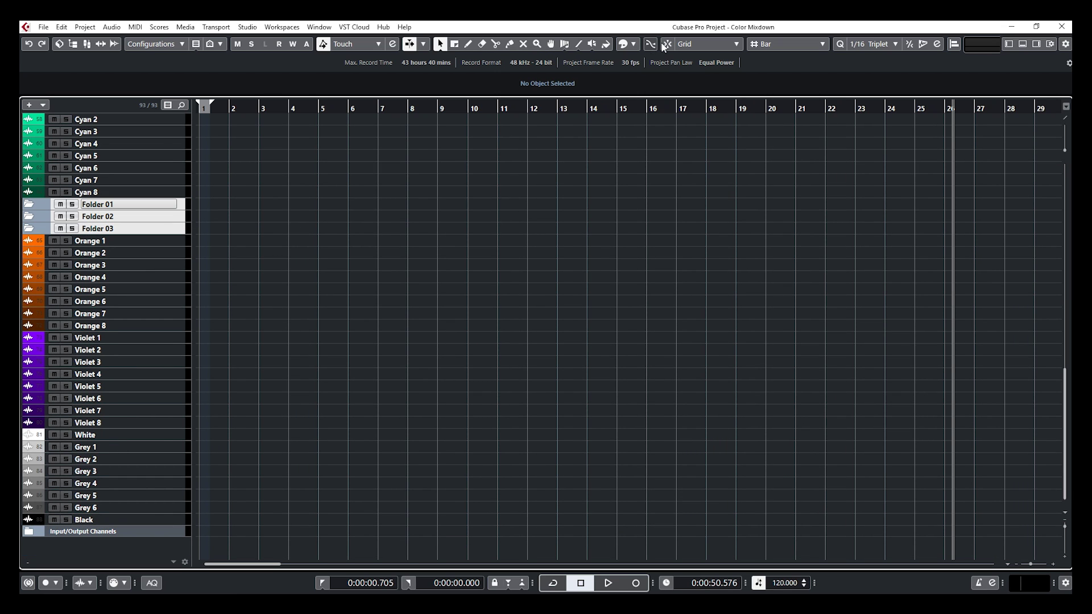
# Step: Colour the folders blue, then place Folder 03 between Orange 4 and 5 and Folder 01 below Cyan 3
pyautogui.click(634, 45)
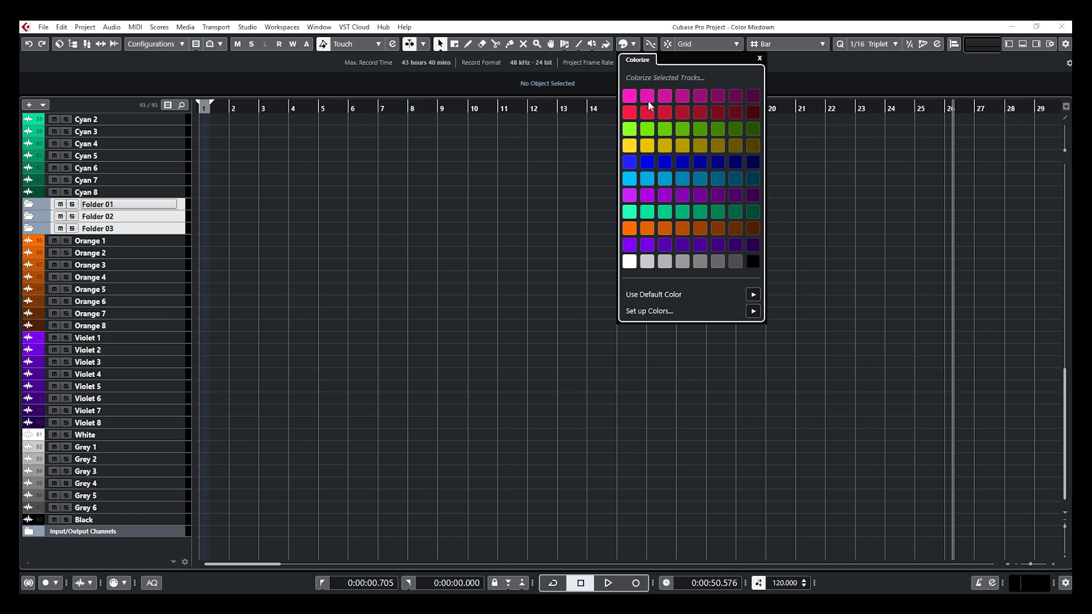
pyautogui.click(665, 163)
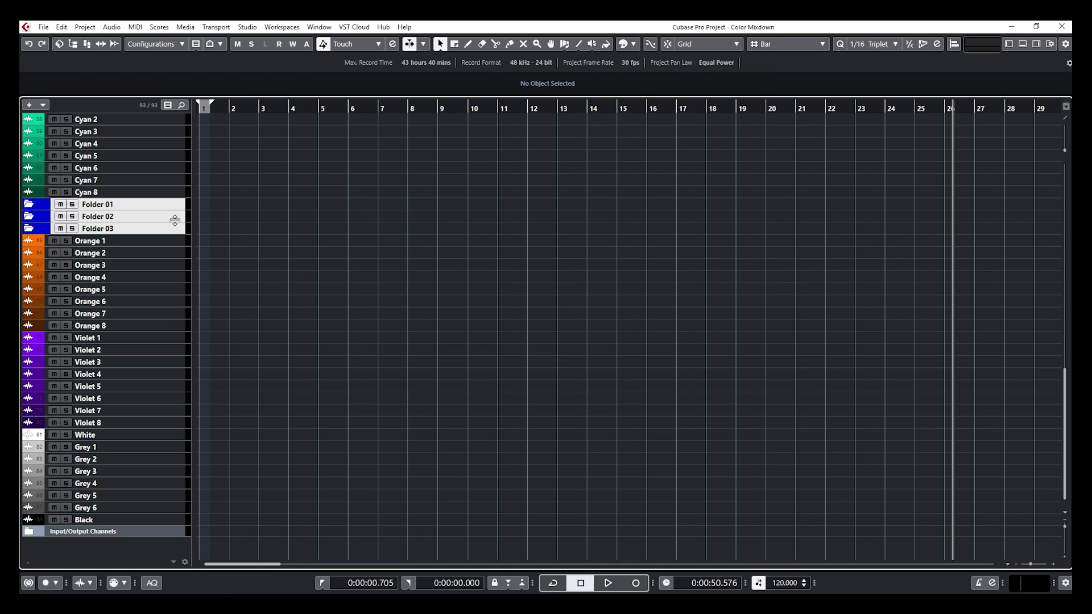
pyautogui.moveTo(173, 232); pyautogui.dragTo(168, 277)
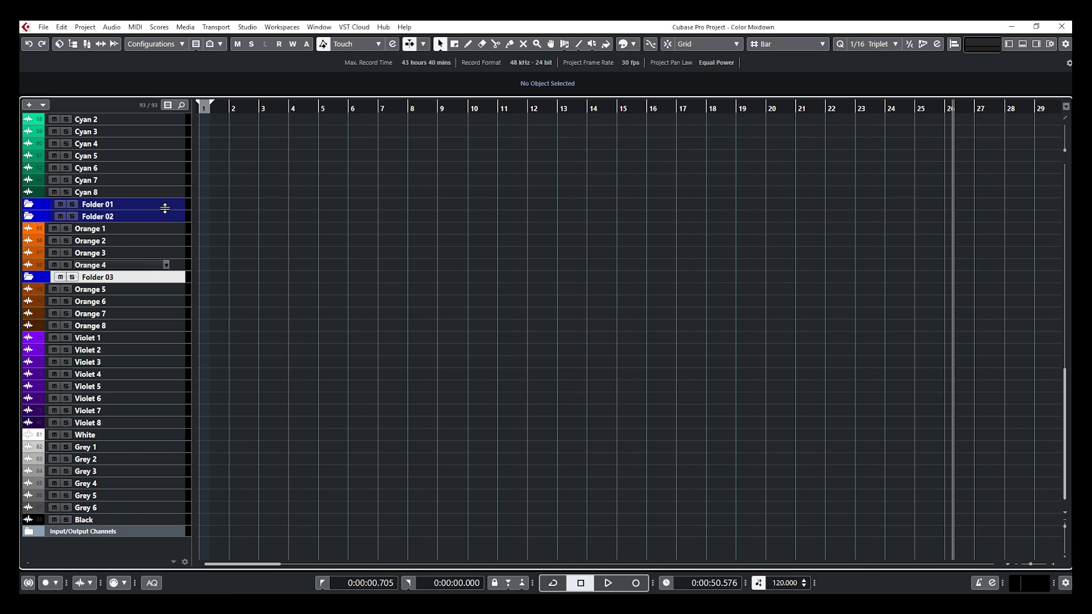
pyautogui.moveTo(164, 206); pyautogui.dragTo(169, 146)
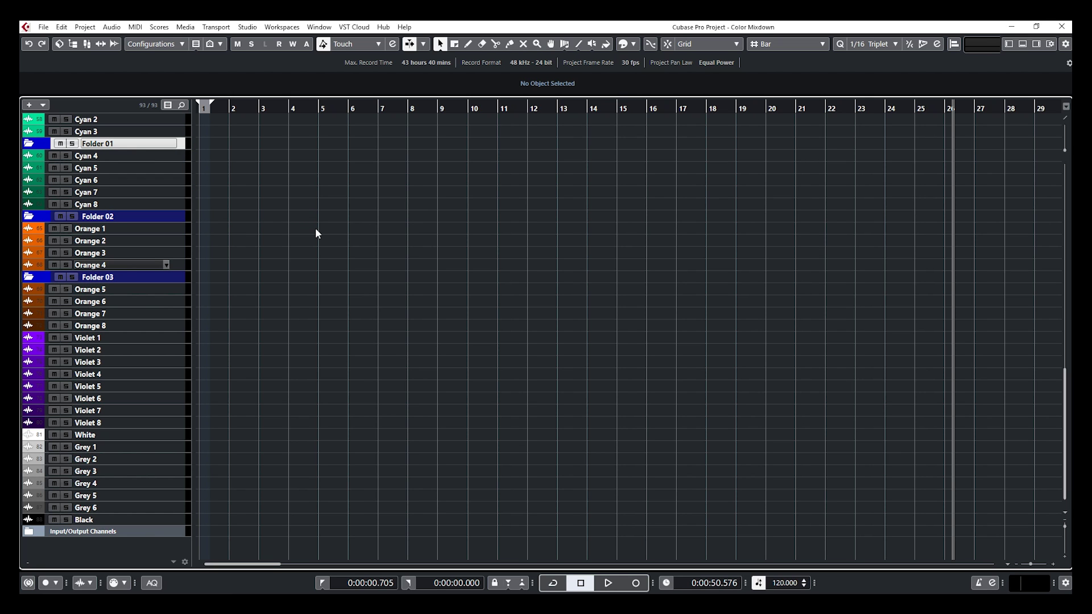
pyautogui.scroll(9, 316, 233)
pyautogui.scroll(-9, 315, 239)
pyautogui.scroll(5, 312, 253)
# Step: Remove the three folder tracks and untick Colorize Only Folder Track Controls in the Tracks preferences
pyautogui.hotkey('ctrl', 'z')
pyautogui.hotkey('ctrl', 'z')
pyautogui.hotkey('ctrl', 'z')
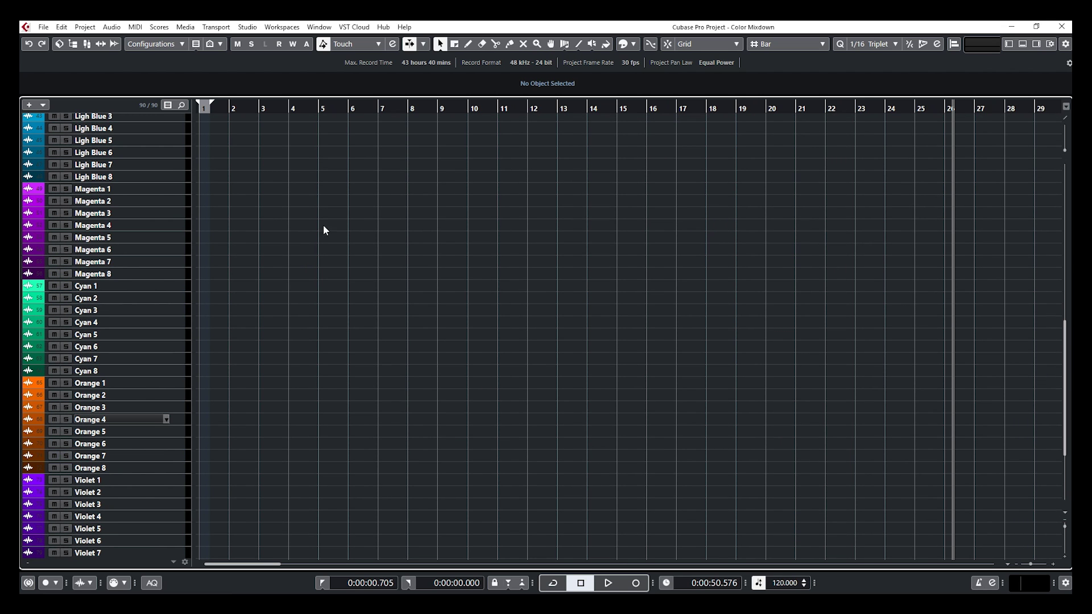
pyautogui.click(61, 27)
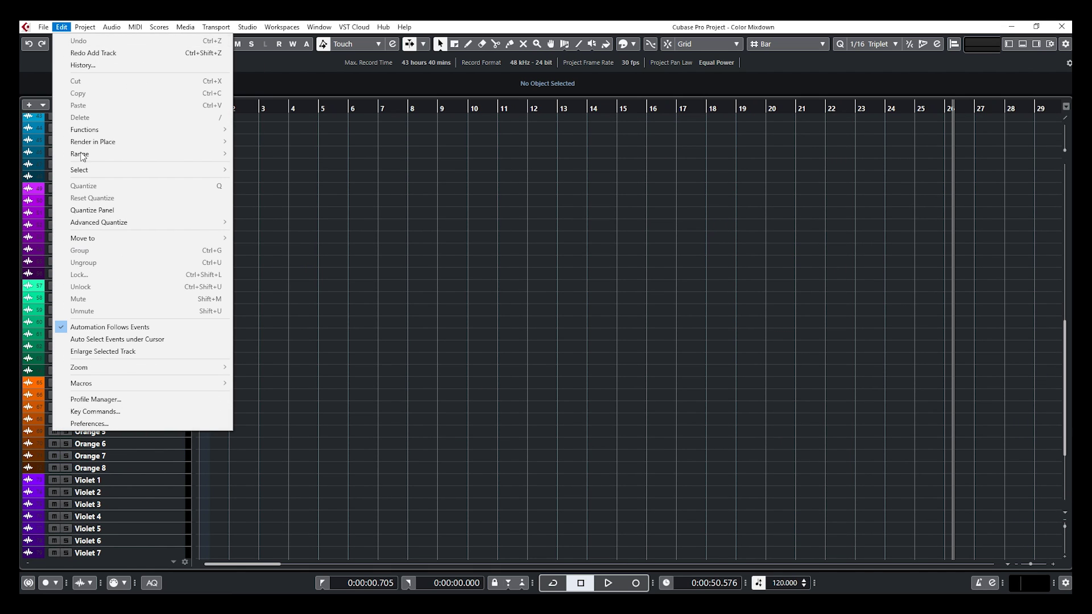
pyautogui.click(121, 423)
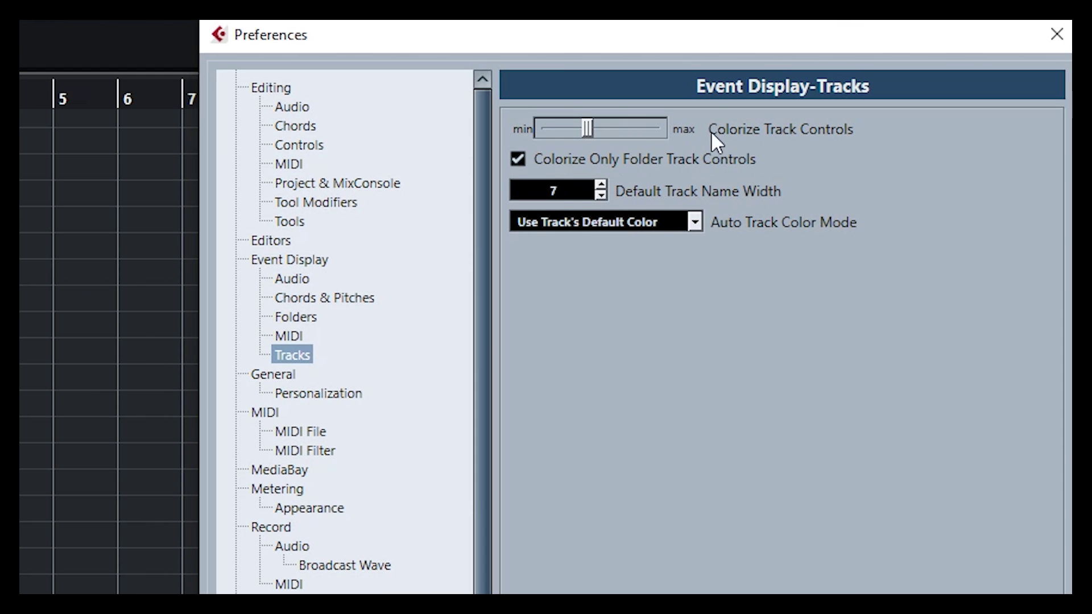
pyautogui.click(525, 160)
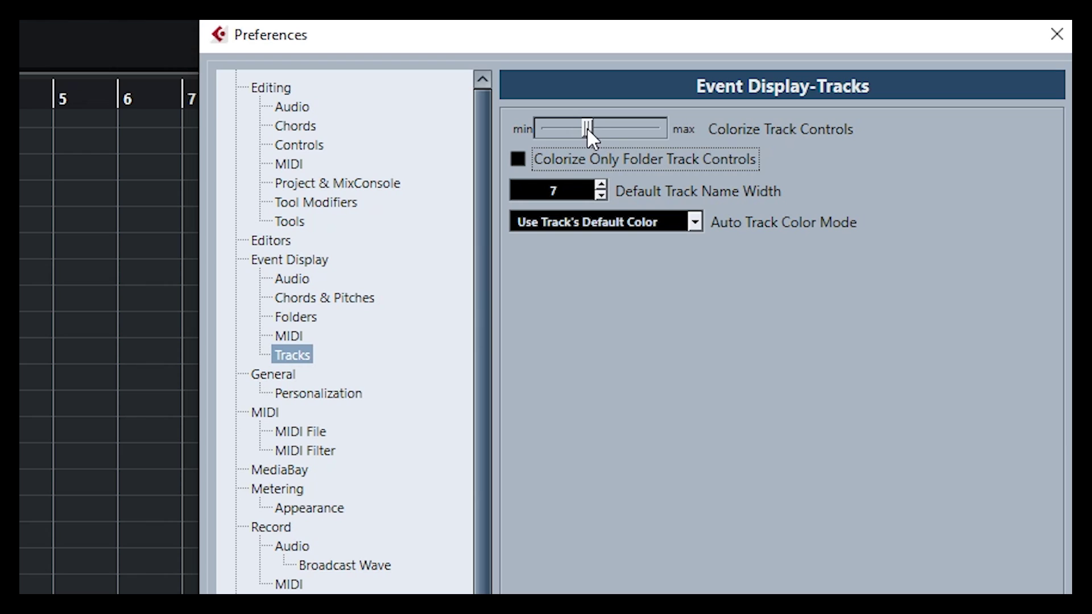
pyautogui.moveTo(588, 128); pyautogui.dragTo(644, 137)
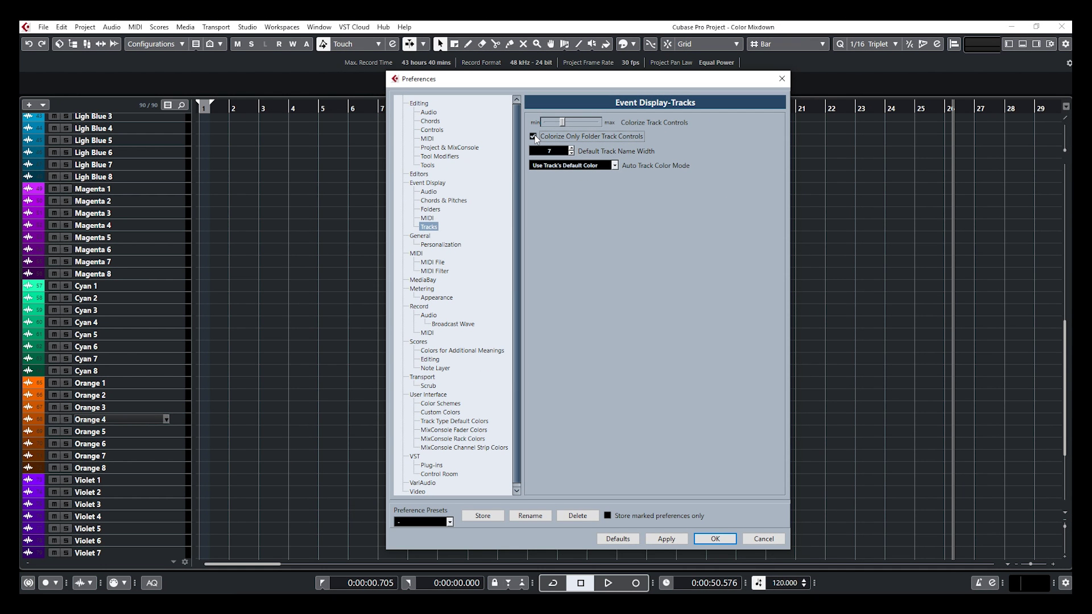
pyautogui.click(534, 136)
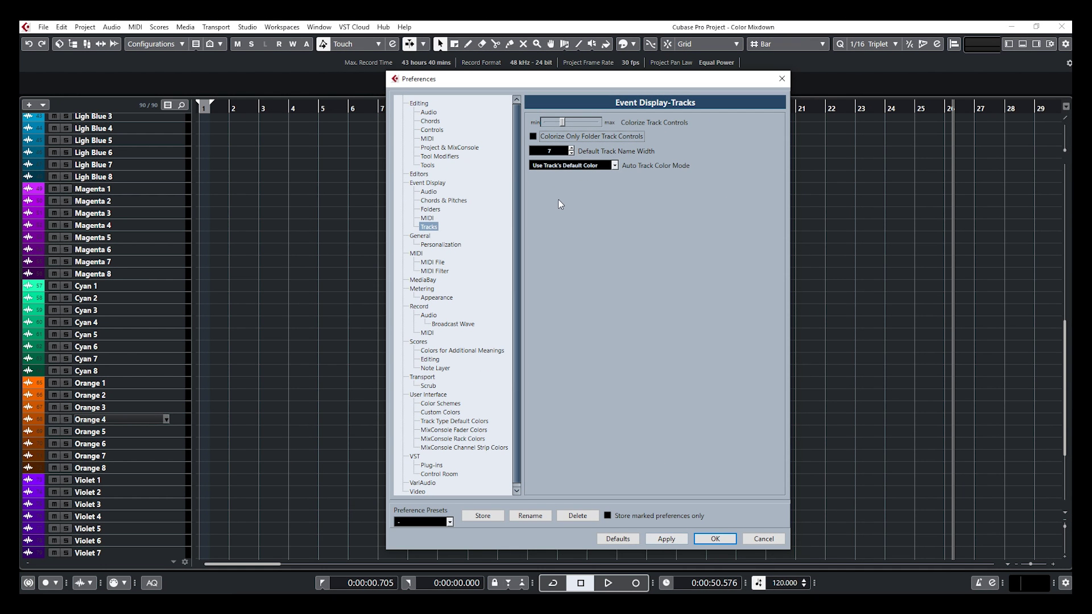